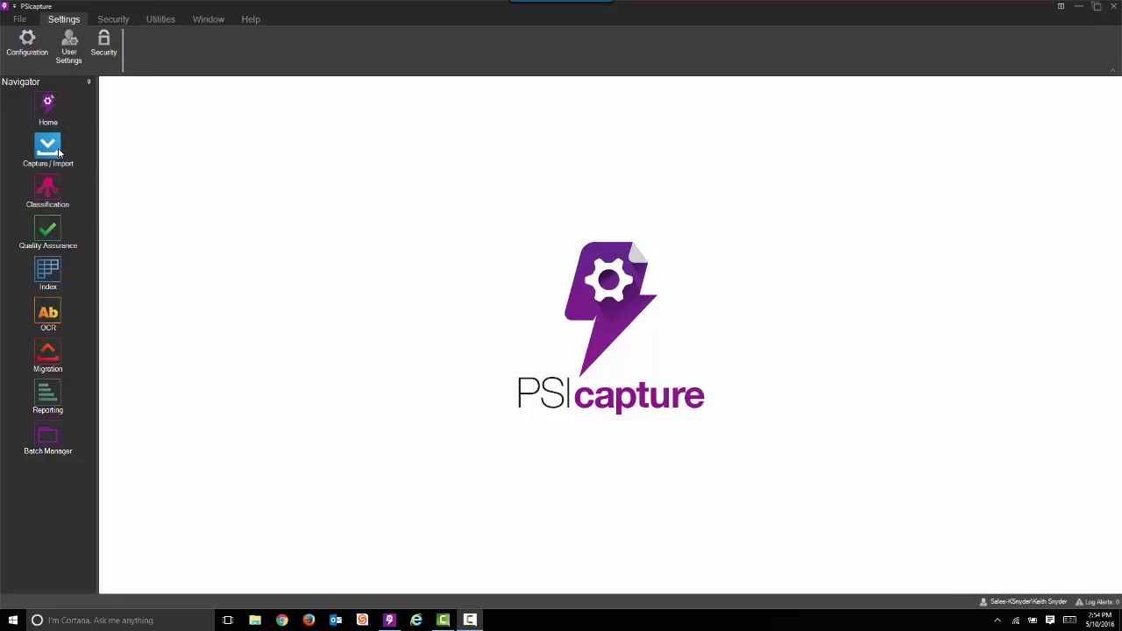
# Step: Import 400a - Redaction of SSN.tif from the 400a folder as a new batch under the 400a - Full Redaction of SSN profile
pyautogui.click(48, 149)
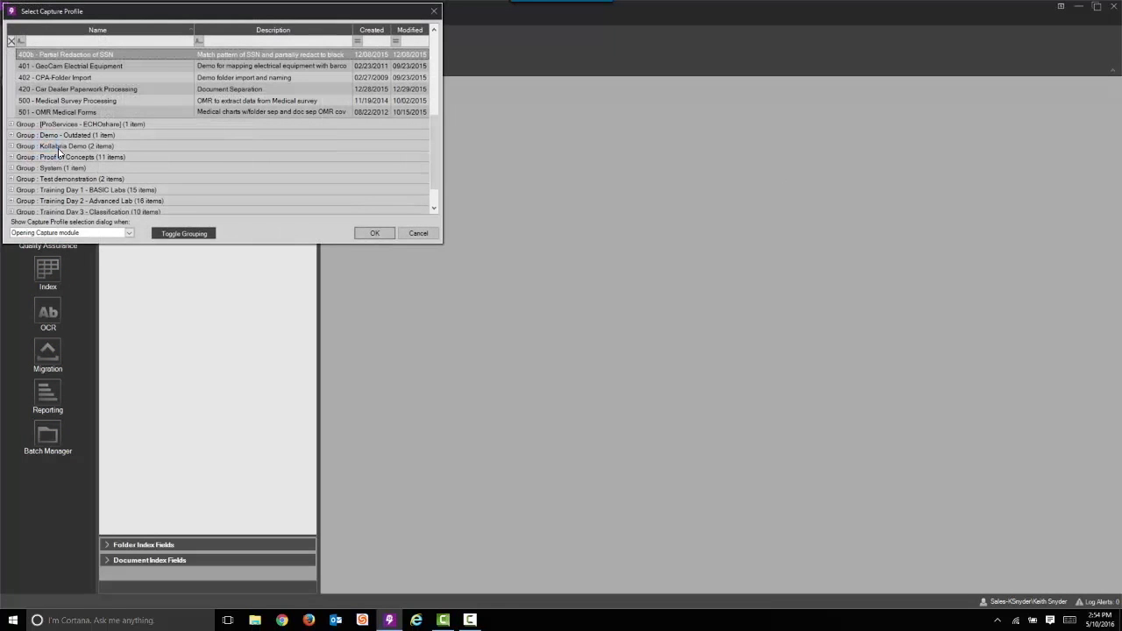
pyautogui.click(434, 32)
pyautogui.click(101, 55)
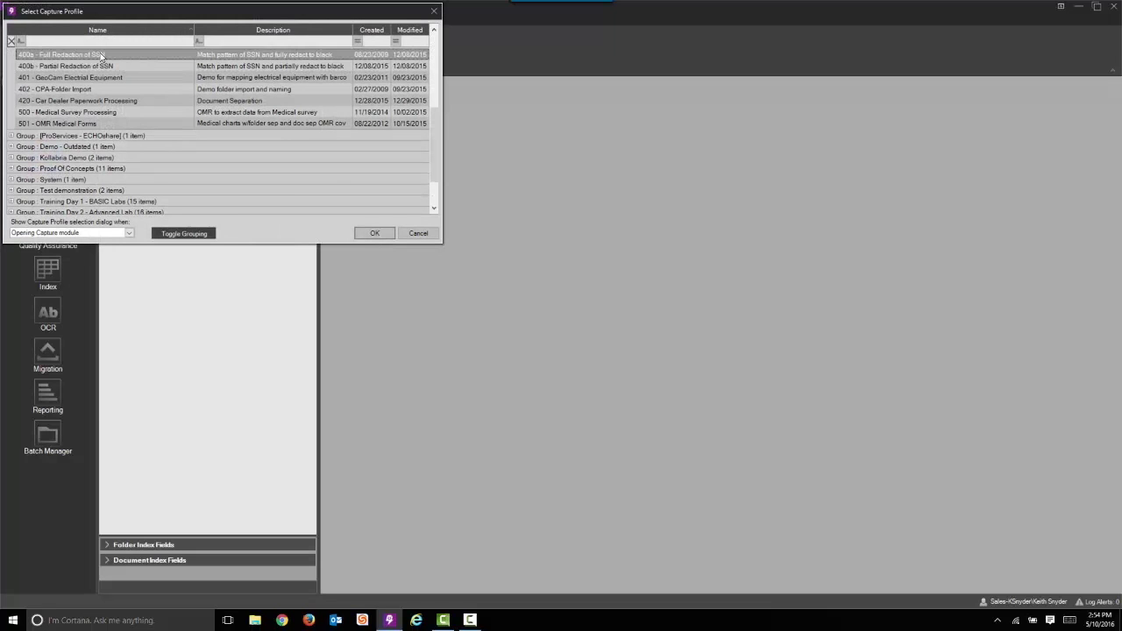
pyautogui.click(374, 233)
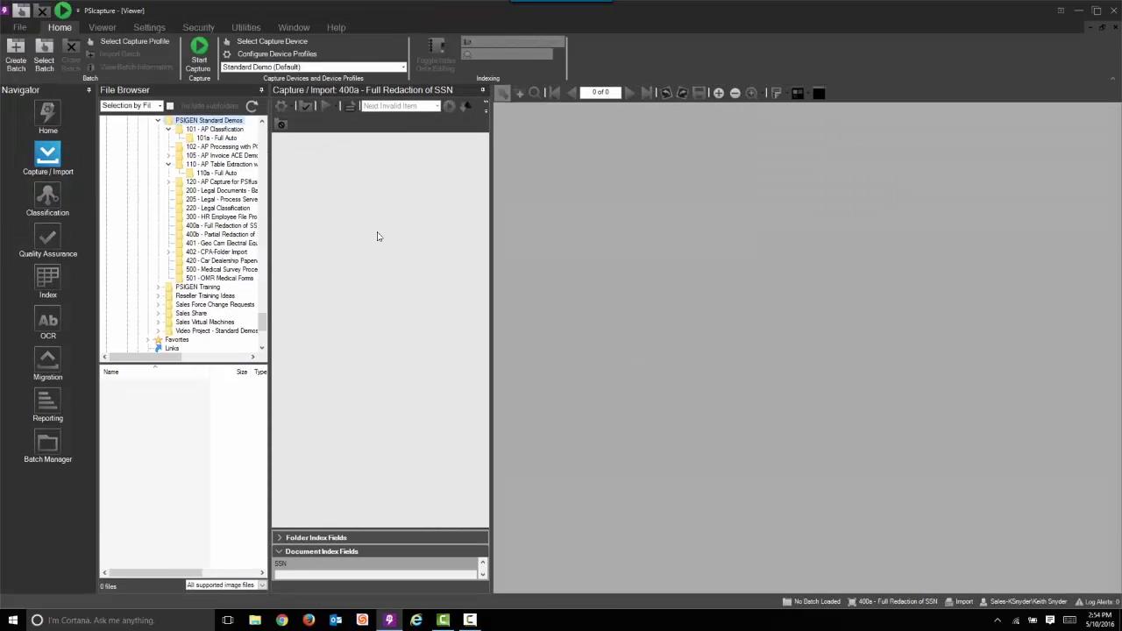
pyautogui.click(226, 227)
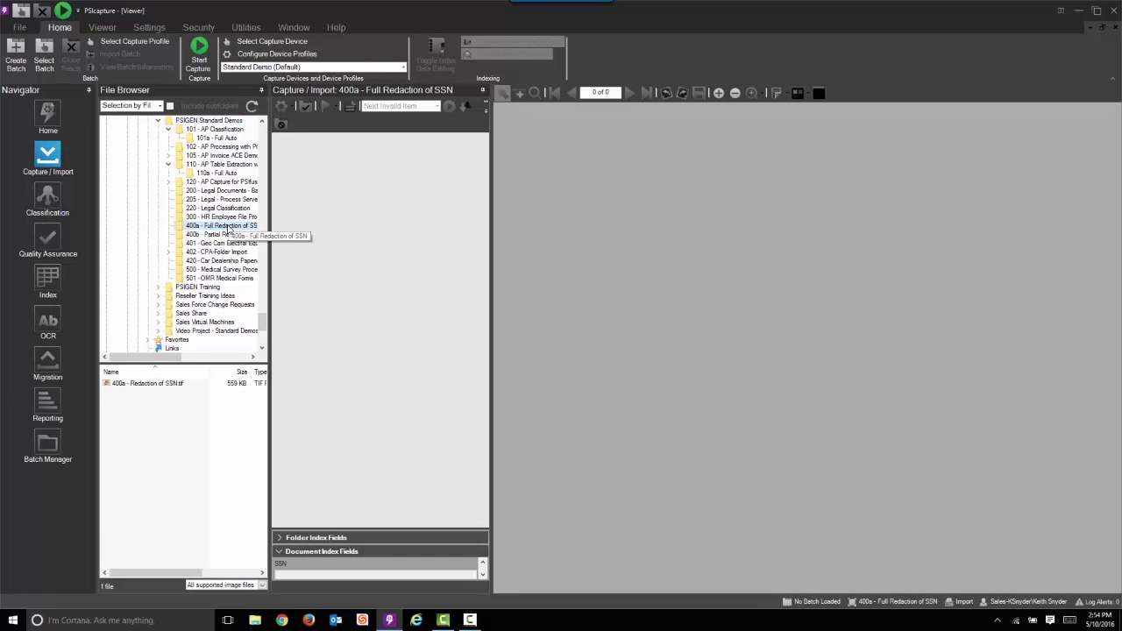
pyautogui.click(153, 386)
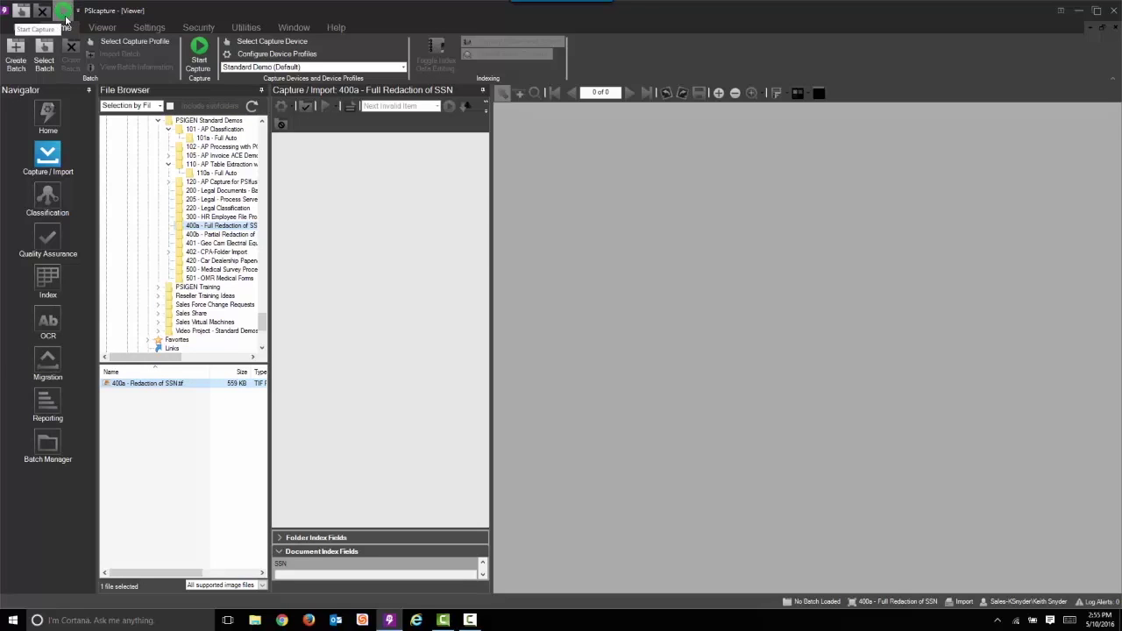
pyautogui.click(198, 58)
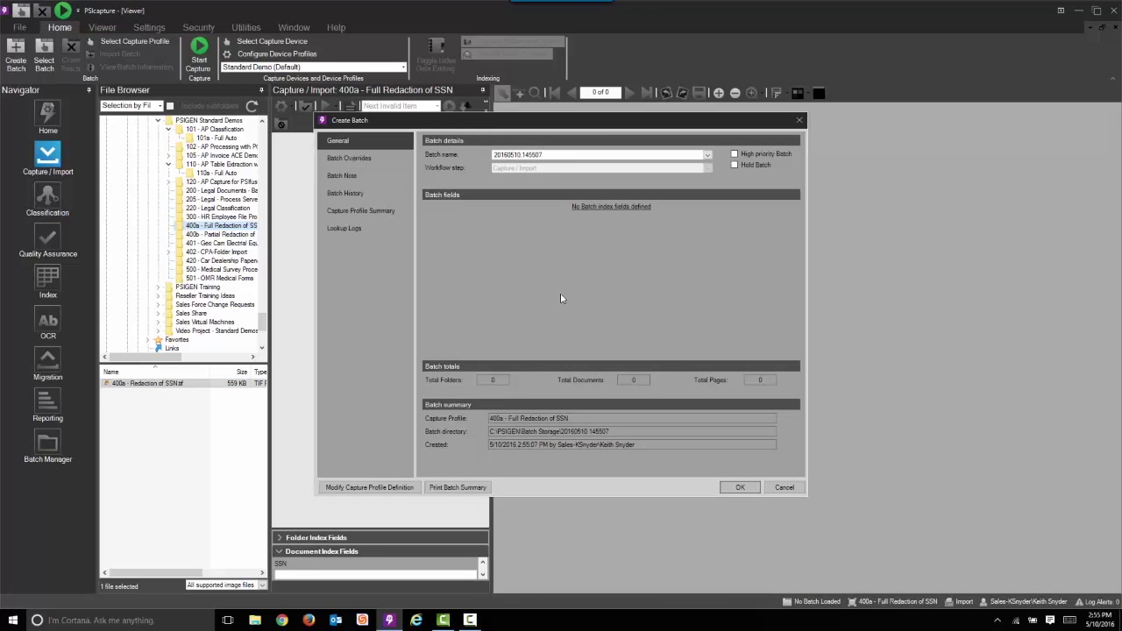
pyautogui.press('Return')
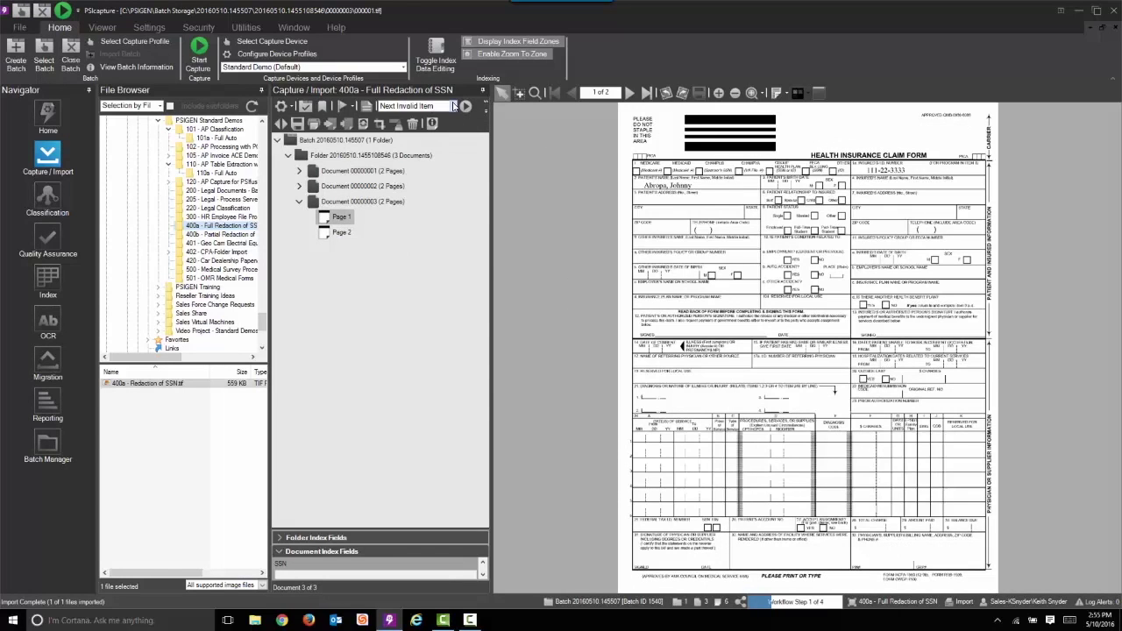
# Step: Zoom into the top of the claim form and review documents 2 and 1
pyautogui.click(519, 95)
pyautogui.moveTo(829, 132); pyautogui.dragTo(1000, 259)
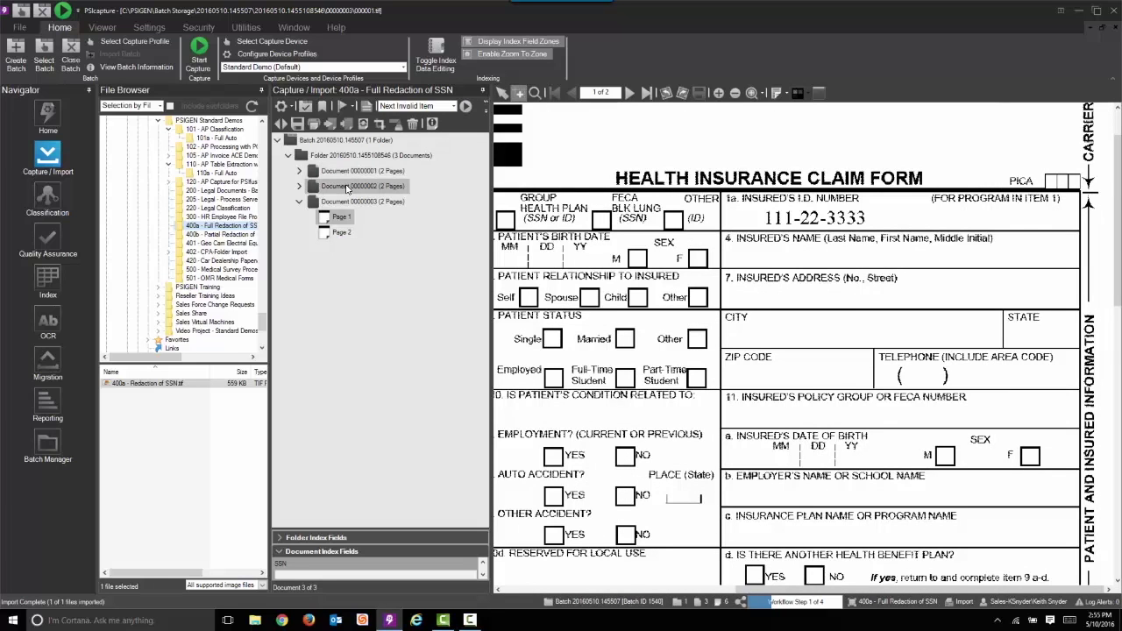
pyautogui.click(348, 189)
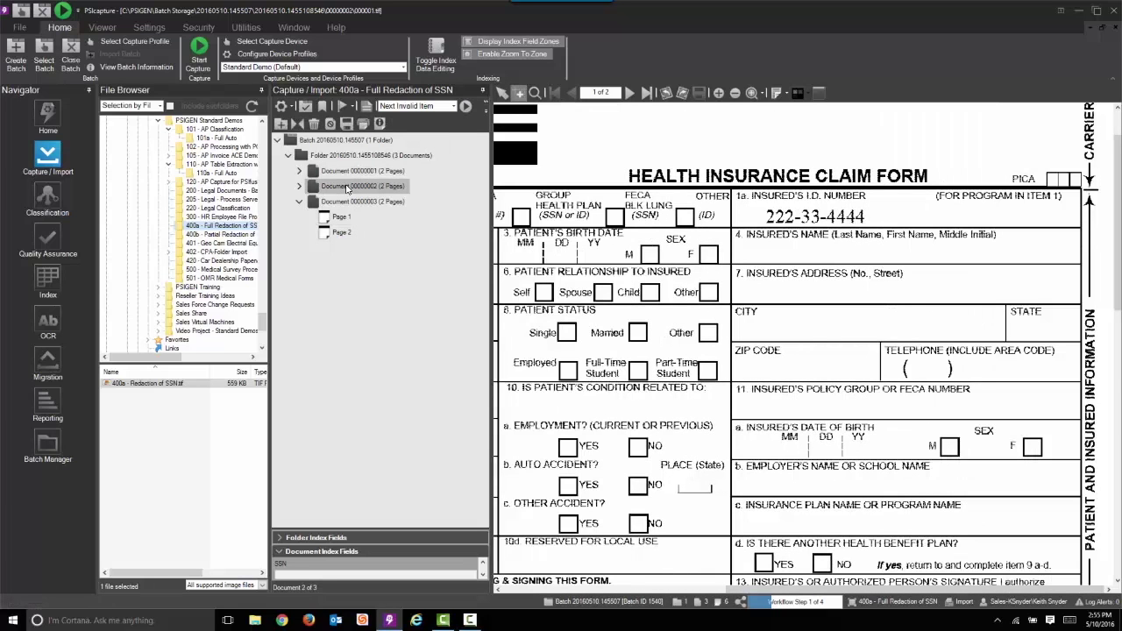
pyautogui.press('Up')
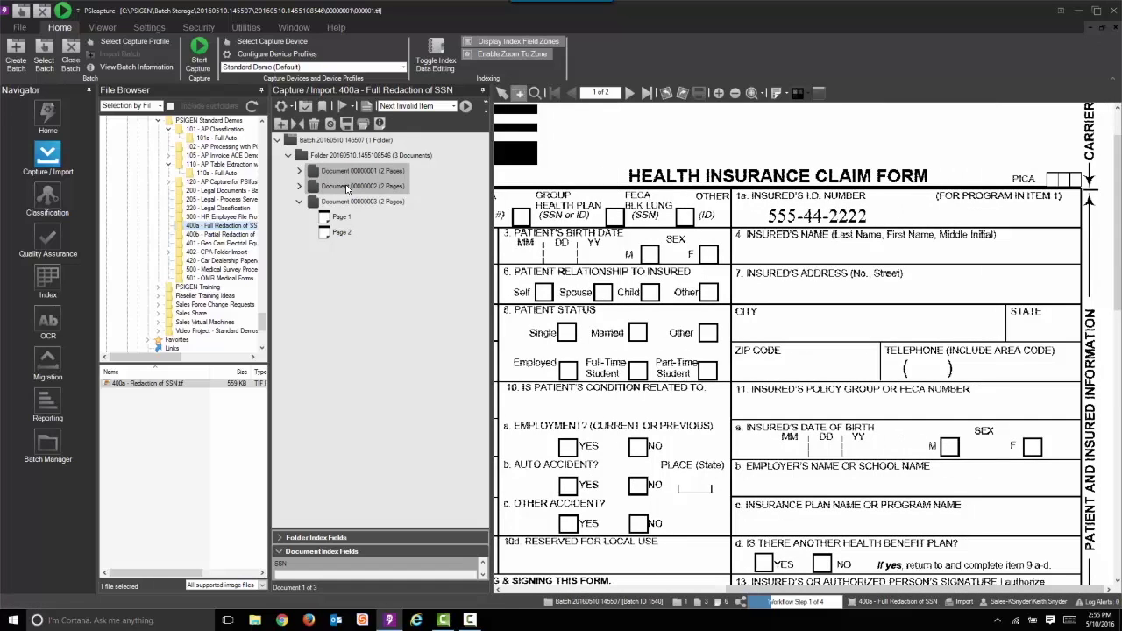
# Step: Close the batch and continue it to the next workflow step
pyautogui.click(79, 59)
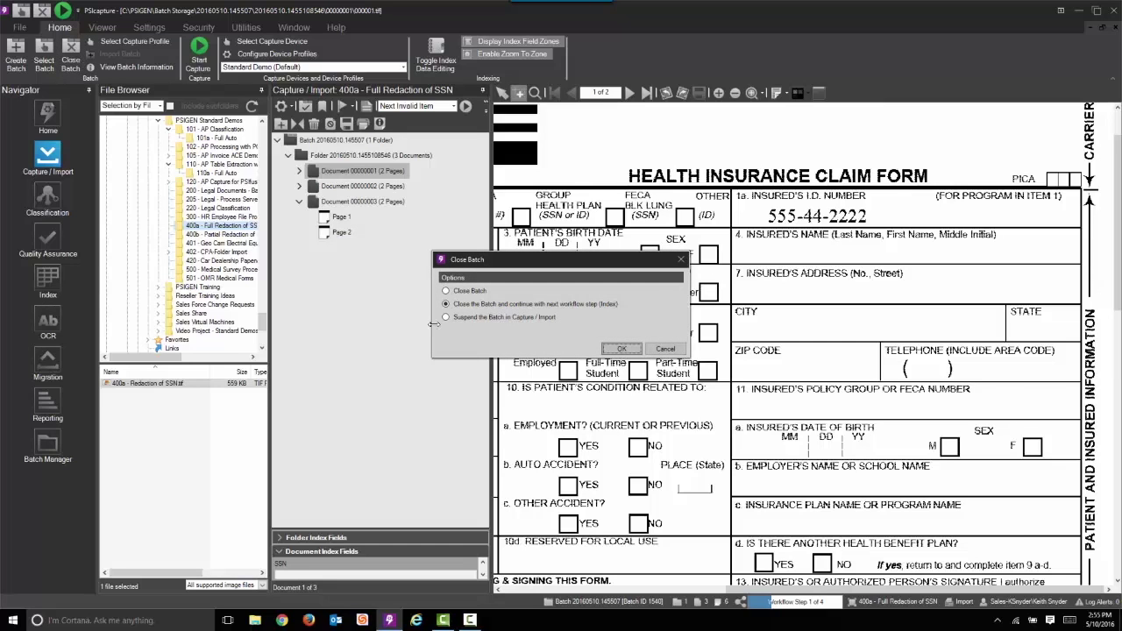
pyautogui.press('Return')
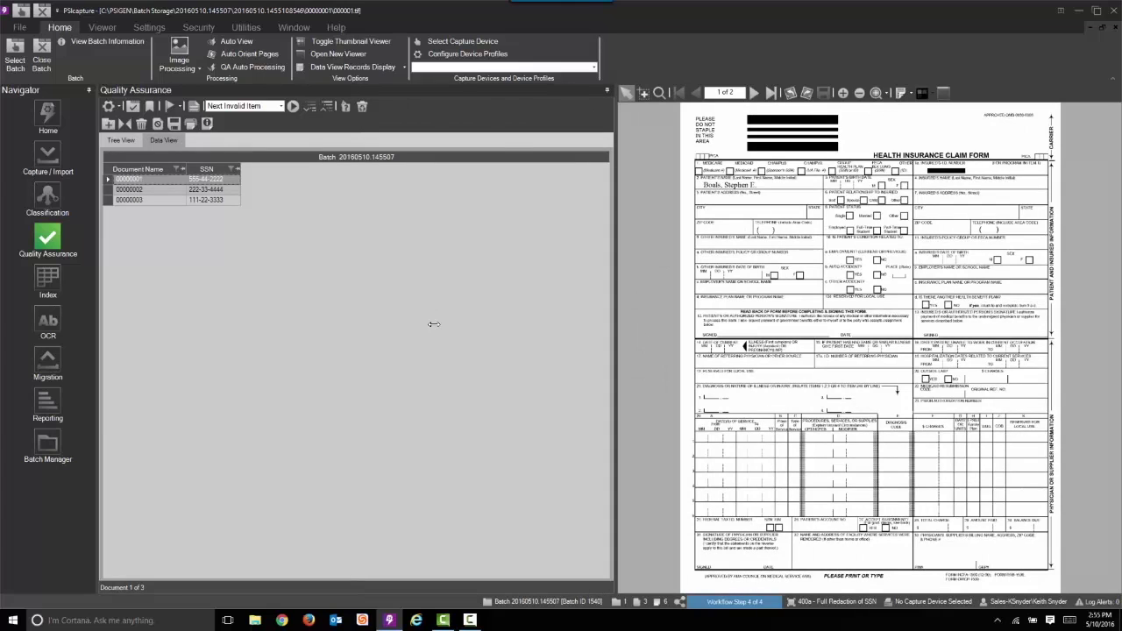
pyautogui.click(643, 92)
# Step: Check the blacked-out ID numbers on documents 2 and 3, then close the batch from Home
pyautogui.moveTo(900, 140); pyautogui.dragTo(1031, 216)
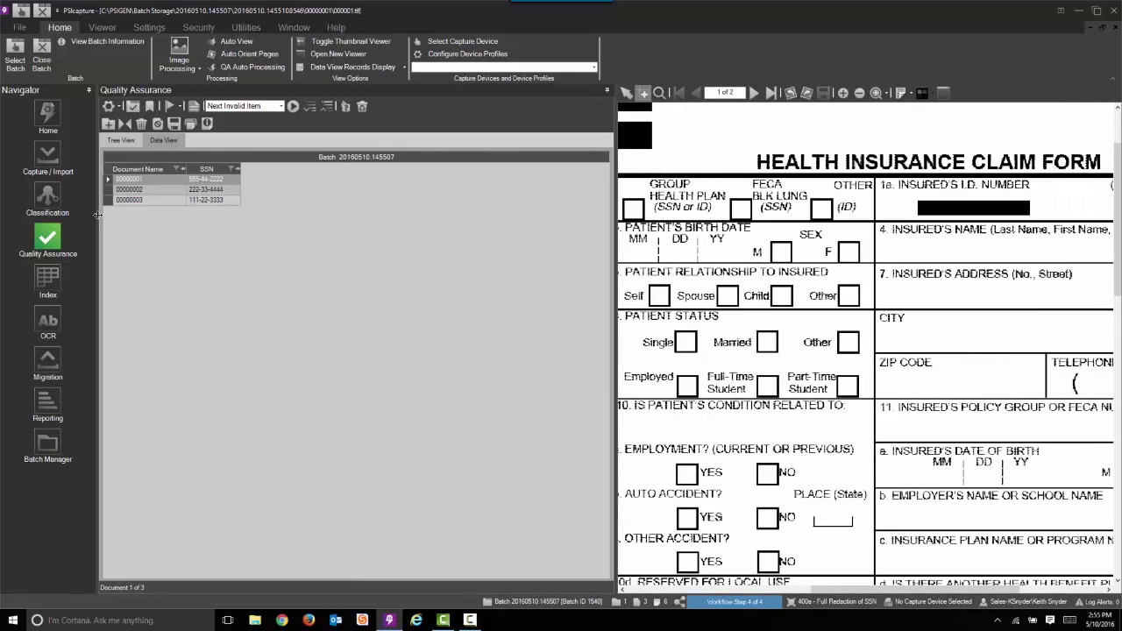
pyautogui.click(109, 190)
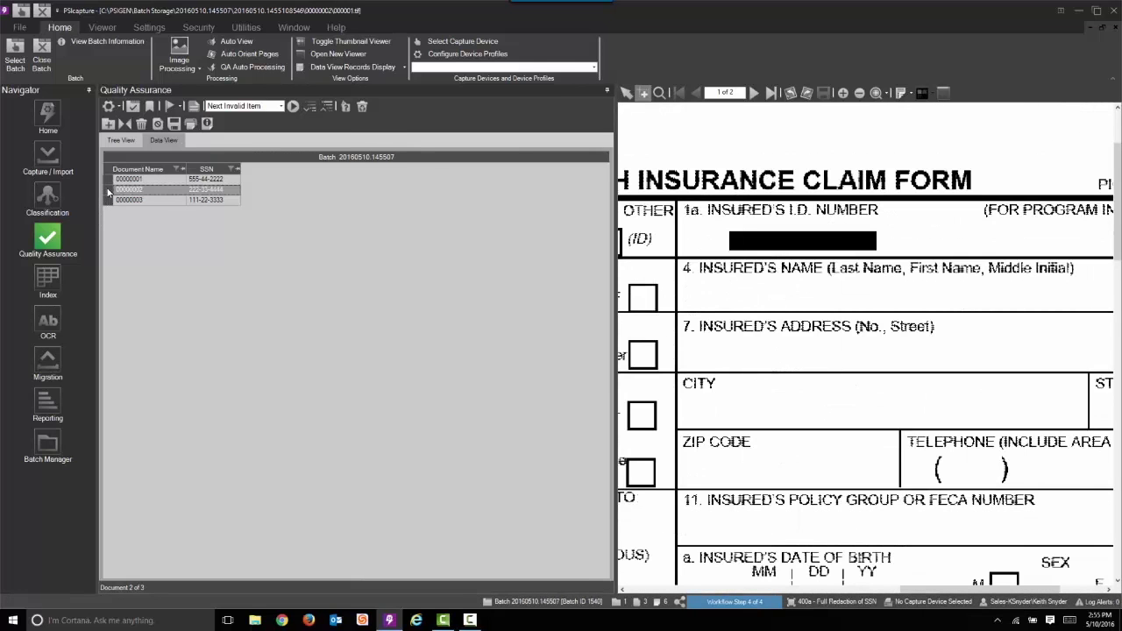
pyautogui.press('Down')
pyautogui.press('Up')
pyautogui.click(48, 115)
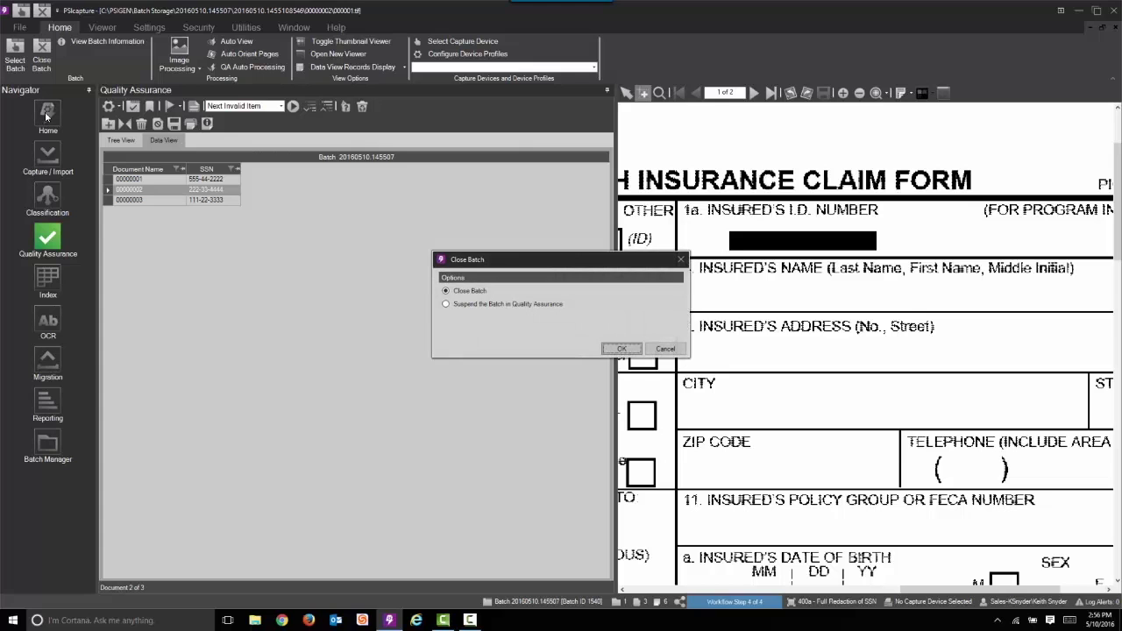
pyautogui.press('Return')
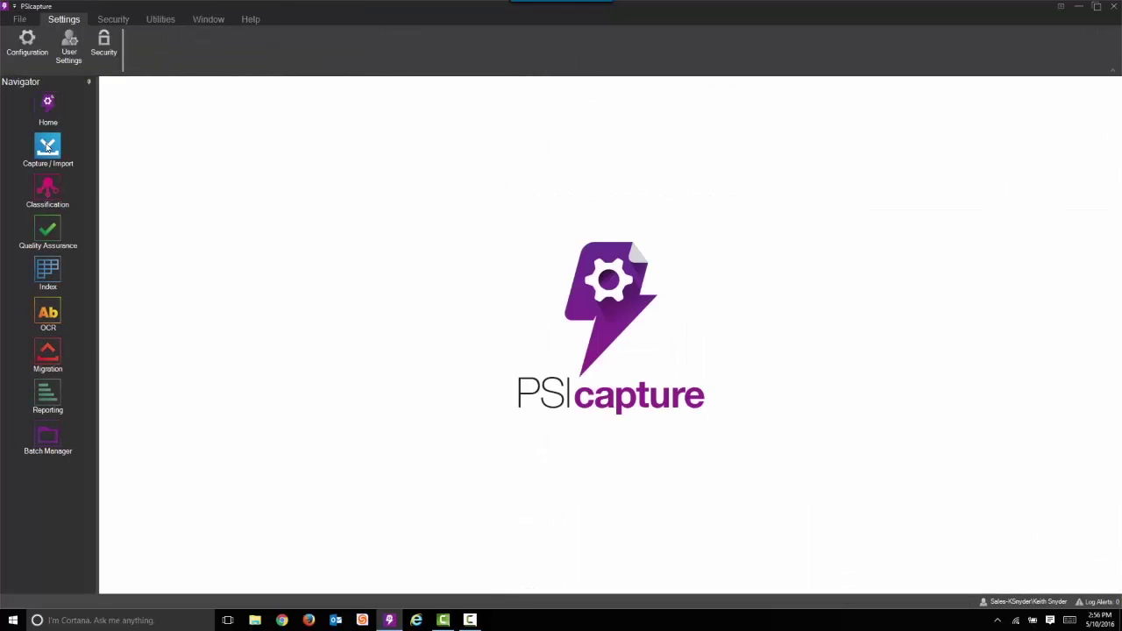
# Step: Import 400b - Redaction of SSN.tif from the 400b folder as a new batch under the 400b - Partial Redaction of SSN profile
pyautogui.click(47, 147)
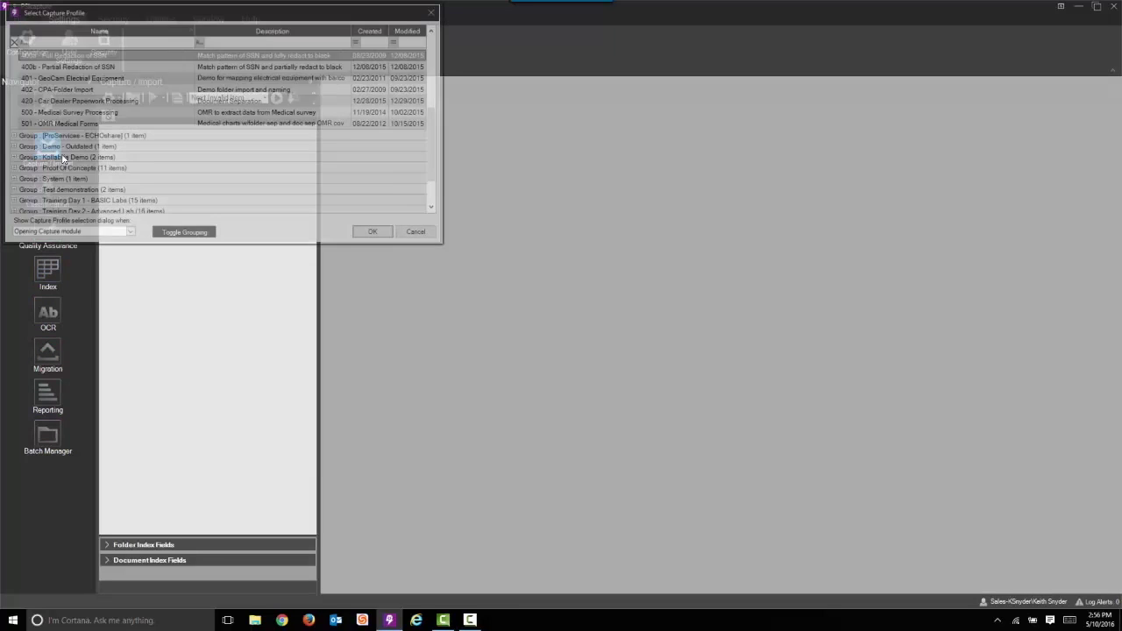
pyautogui.click(78, 66)
pyautogui.click(360, 237)
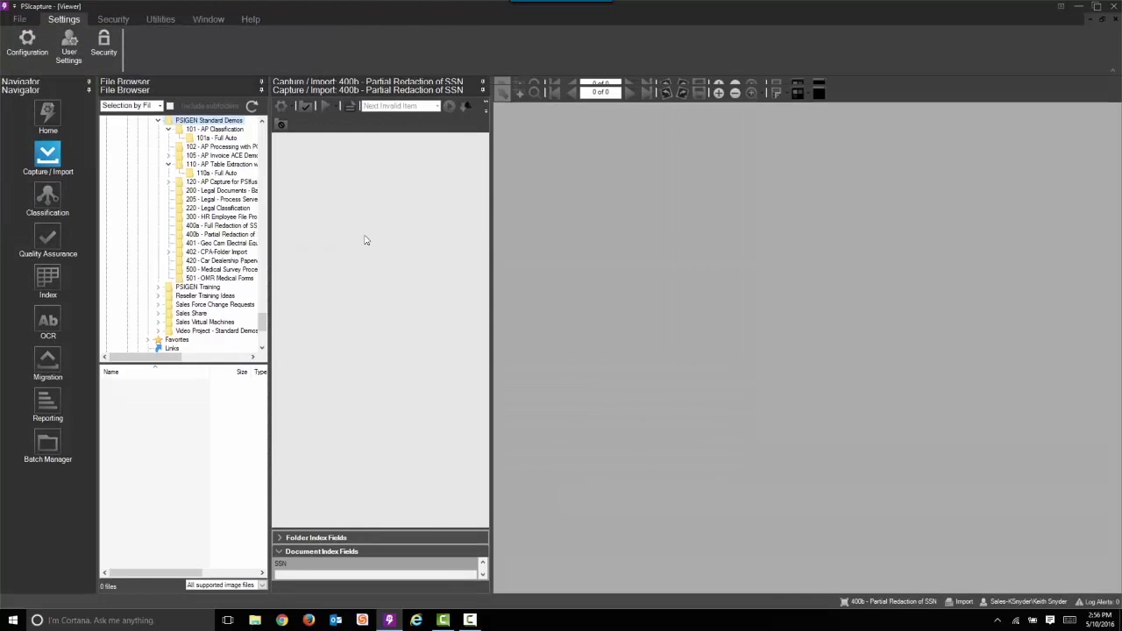
pyautogui.click(207, 237)
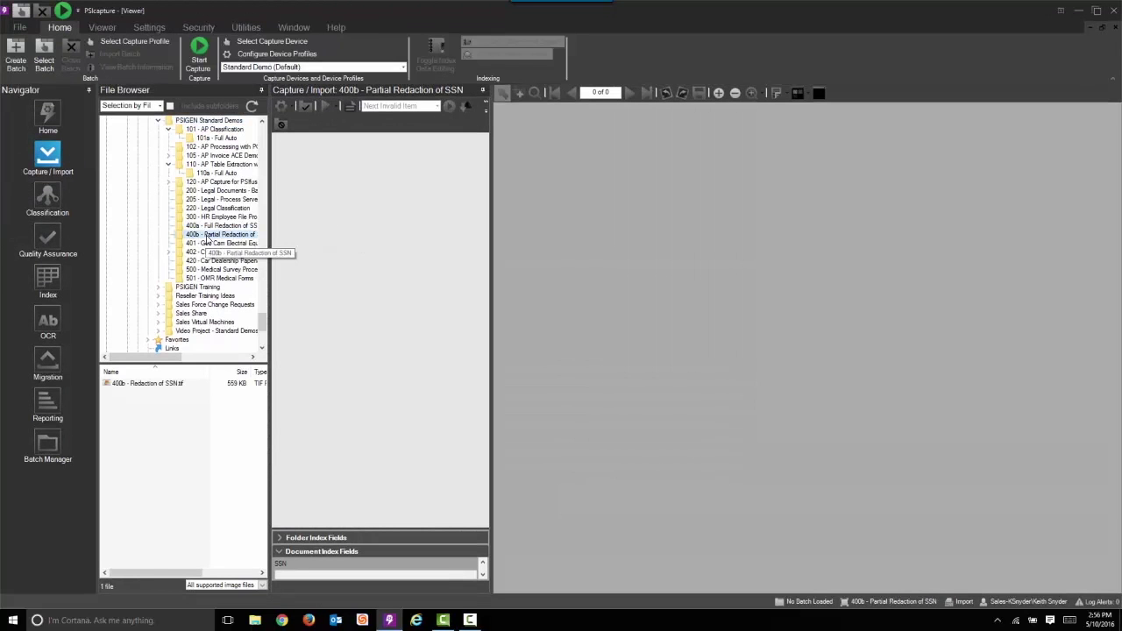
pyautogui.click(142, 385)
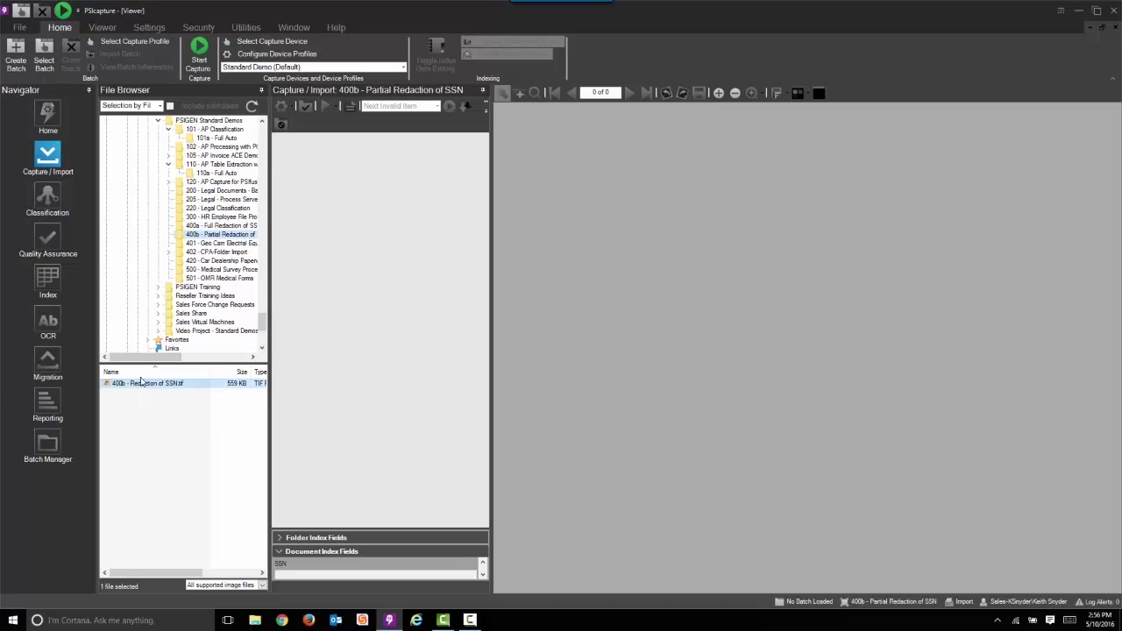
pyautogui.click(197, 53)
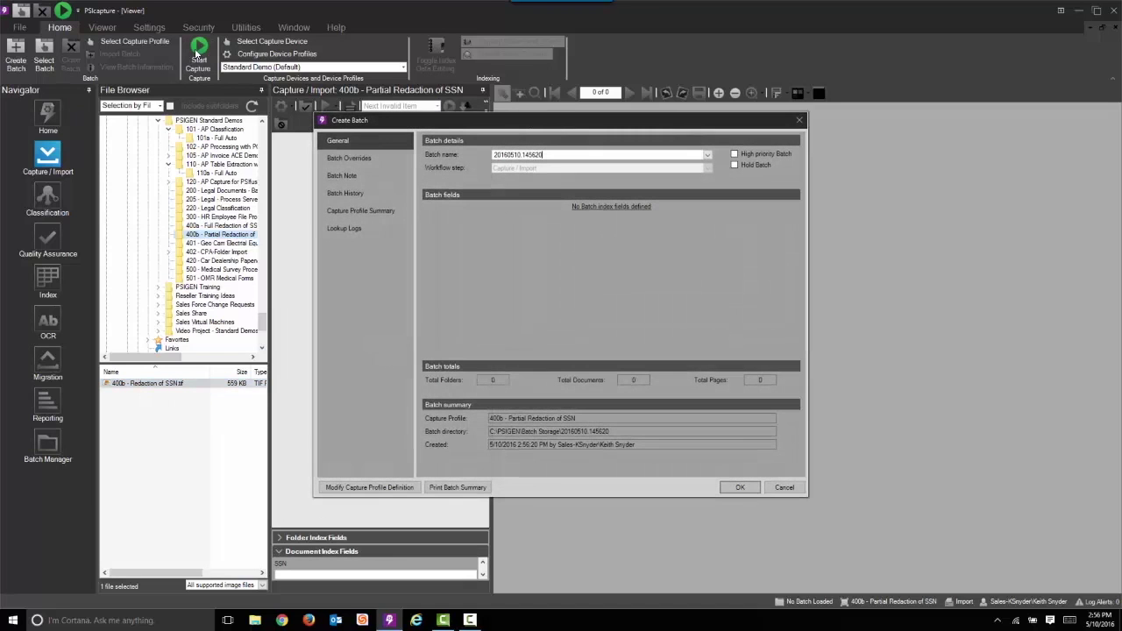
pyautogui.click(739, 488)
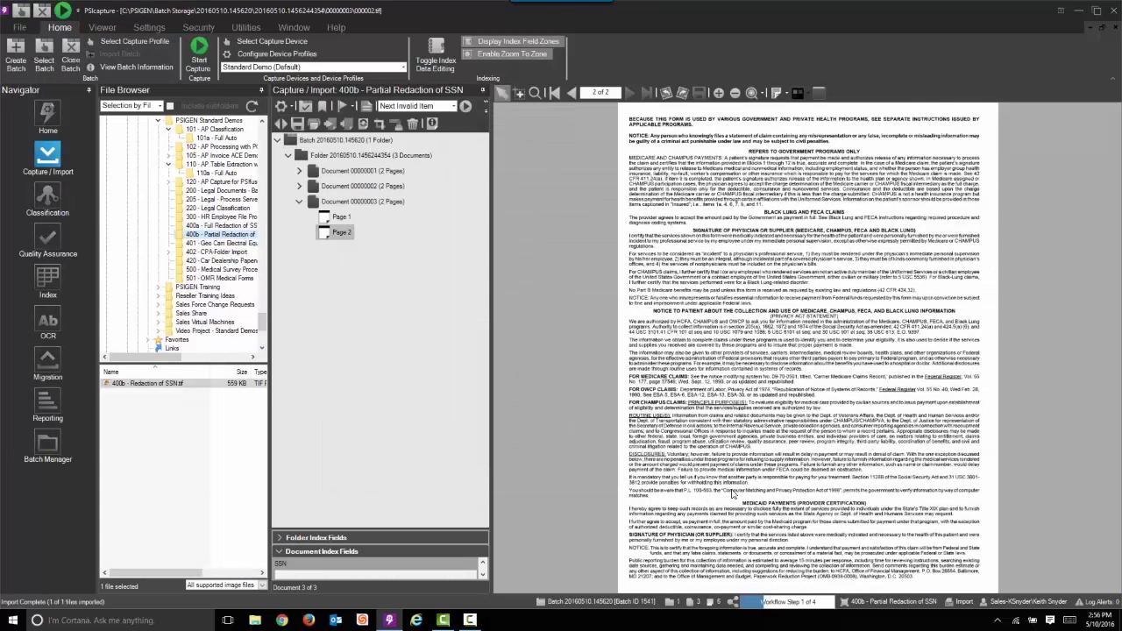
# Step: Zoom into page 1 of the third document's form, then close the batch to the next workflow step
pyautogui.click(343, 219)
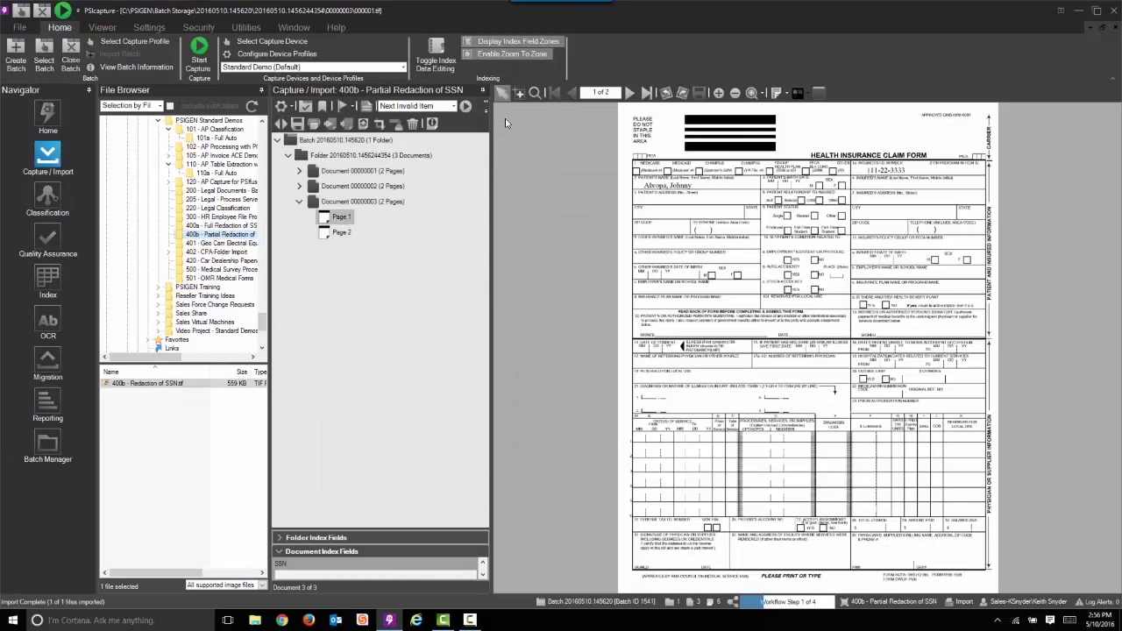
pyautogui.click(521, 93)
pyautogui.moveTo(829, 128); pyautogui.dragTo(991, 228)
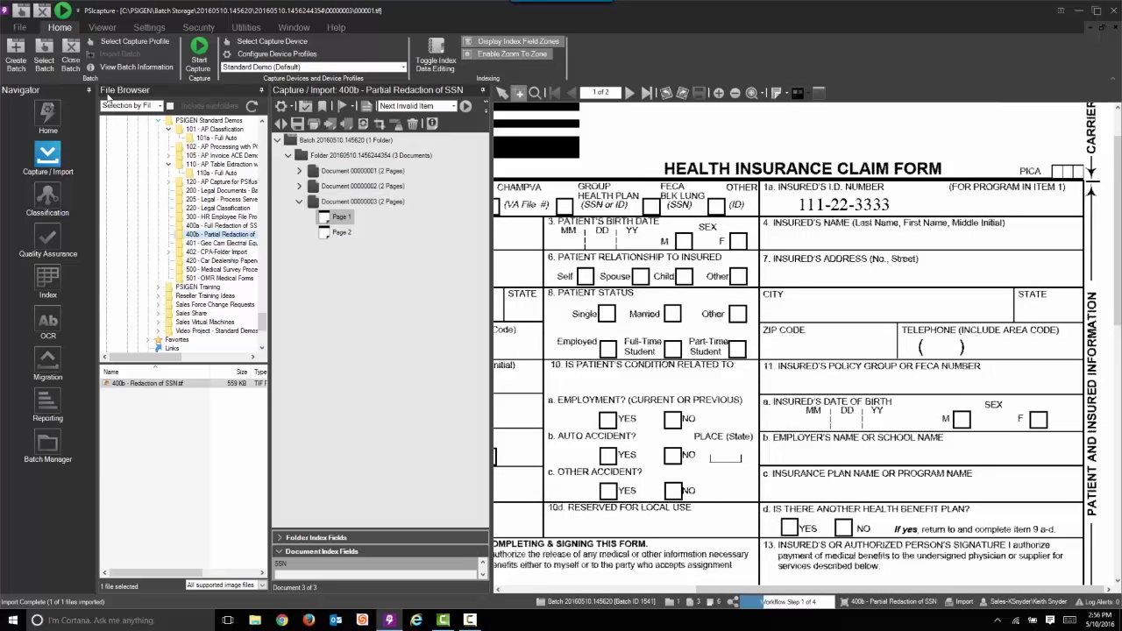
pyautogui.click(76, 57)
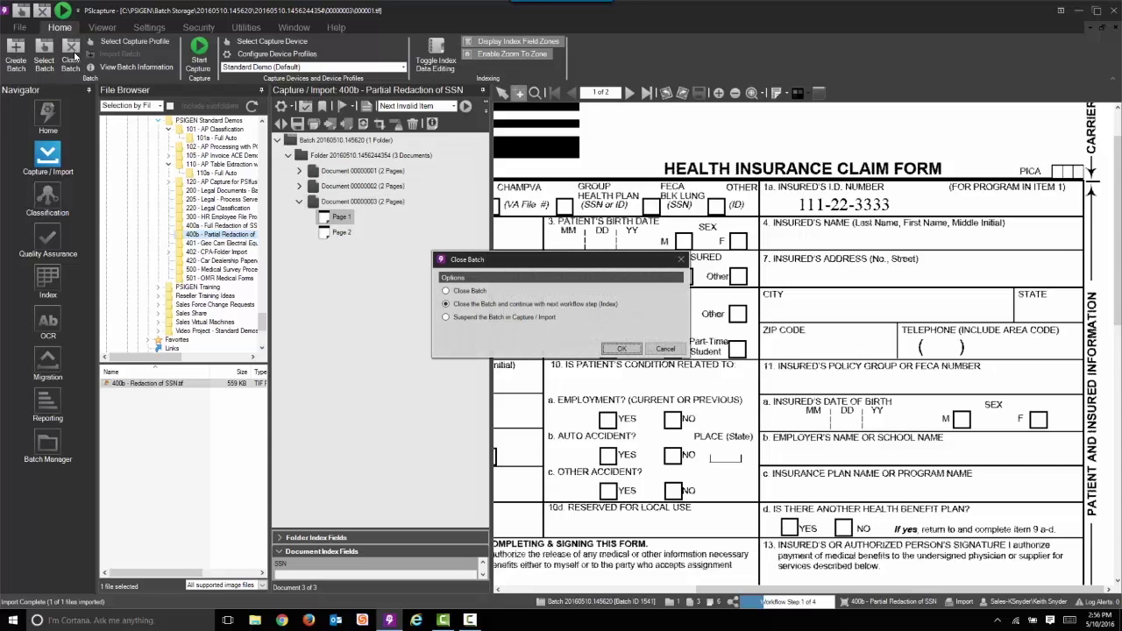
pyautogui.press('Return')
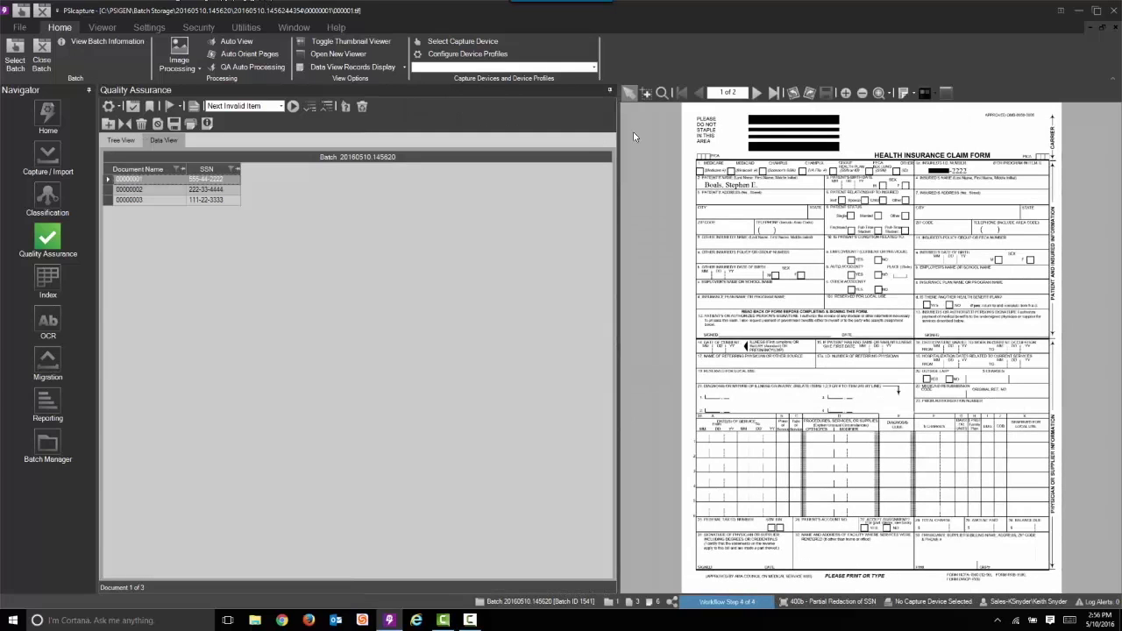
# Step: Zoom into the form header and view document 00000002, whose ID shows only -4444, then leave Quality Assurance
pyautogui.click(646, 93)
pyautogui.moveTo(880, 121); pyautogui.dragTo(1044, 238)
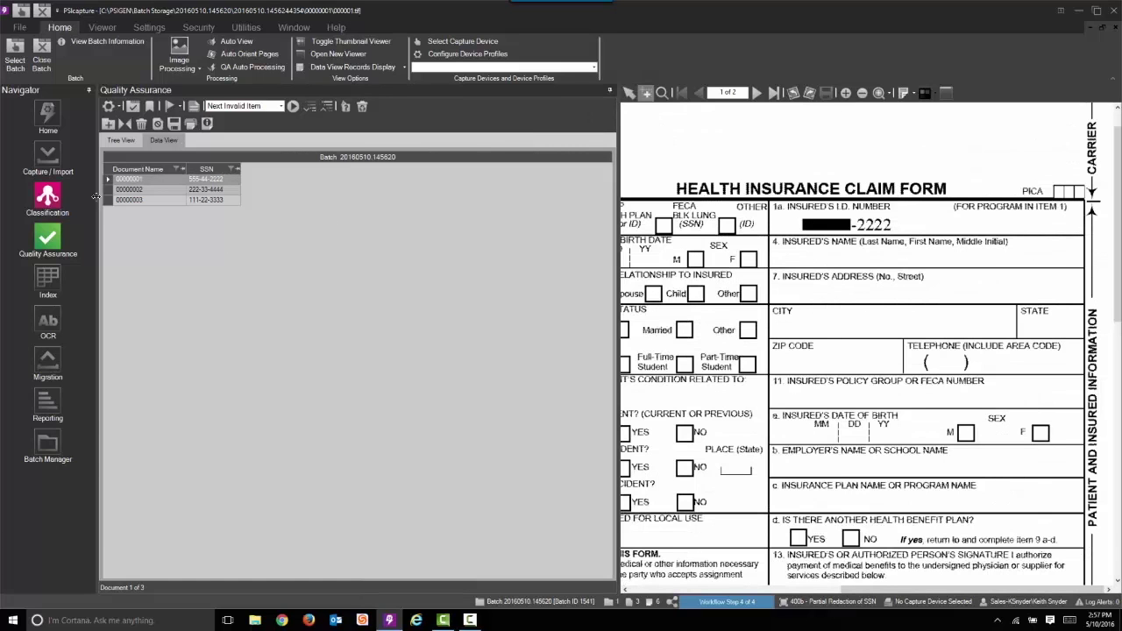
pyautogui.click(109, 190)
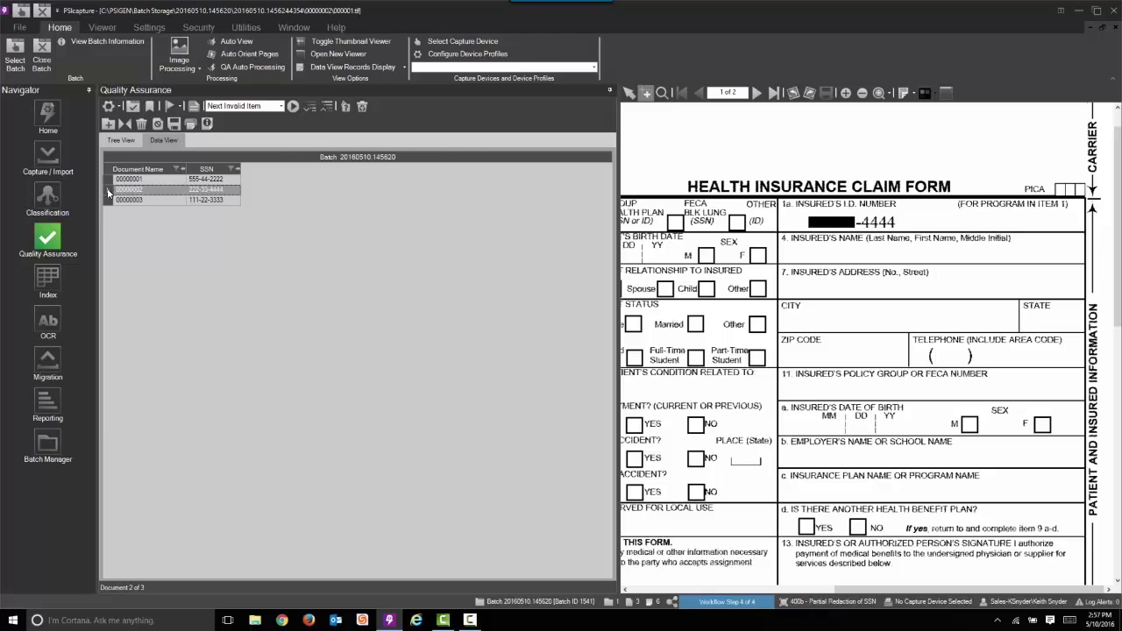
pyautogui.click(50, 119)
# Step: Confirm closing the partial-redaction batch
pyautogui.press('Return')
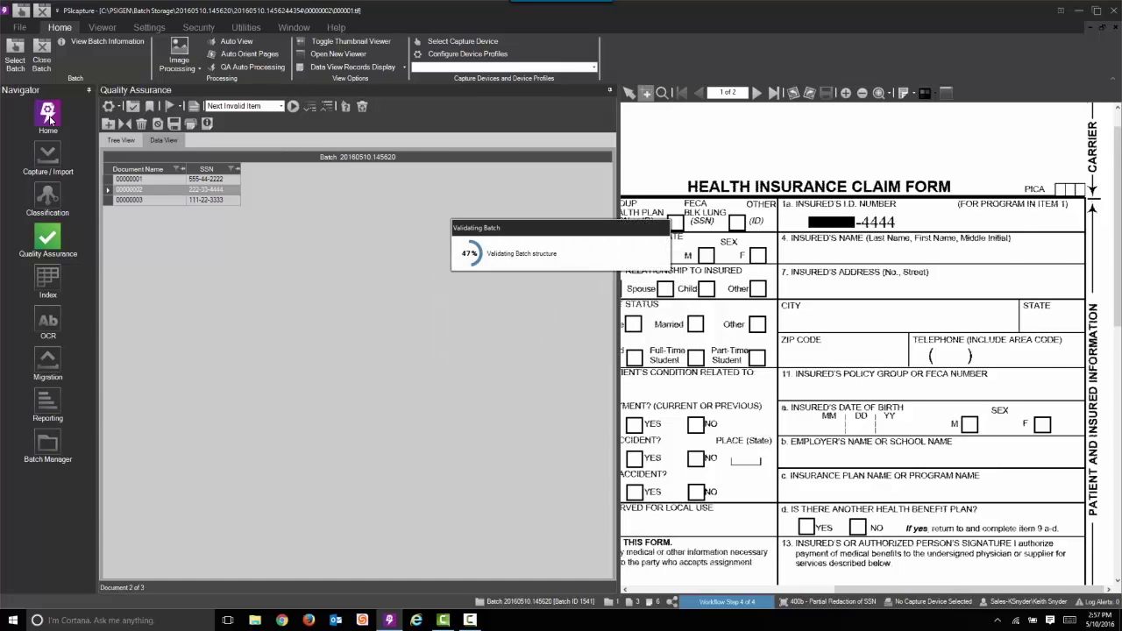